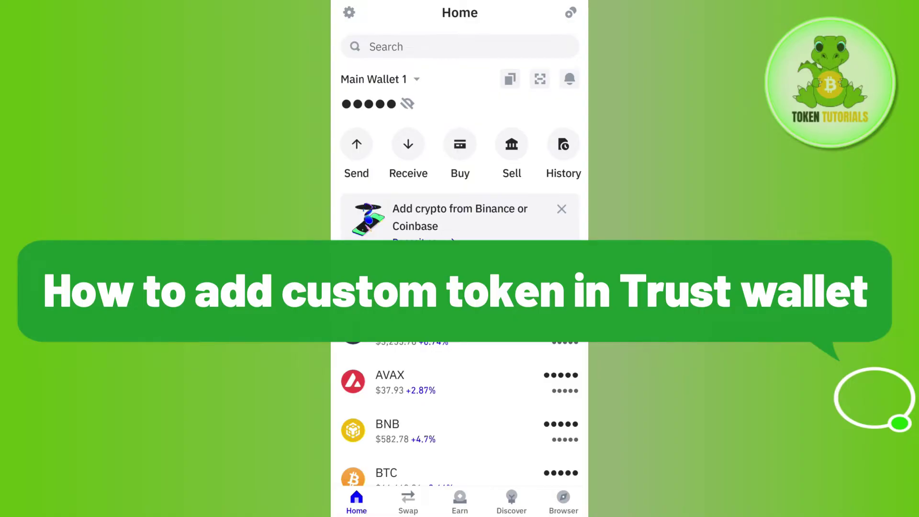
{"action": "scroll", "coordinate": [459, 287], "scroll_direction": "down", "scroll_amount": 2}
{"action": "scroll", "coordinate": [460, 287], "scroll_direction": "down", "scroll_amount": 10}
{"action": "scroll", "coordinate": [459, 288], "scroll_direction": "down", "scroll_amount": 8}
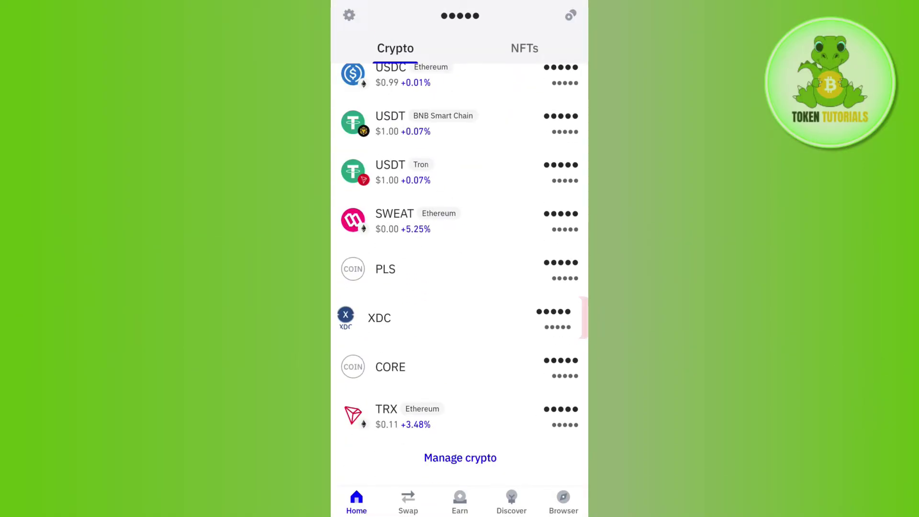
{"action": "scroll", "coordinate": [459, 287], "scroll_direction": "up", "scroll_amount": 5}
{"action": "scroll", "coordinate": [459, 287], "scroll_direction": "up", "scroll_amount": 10}
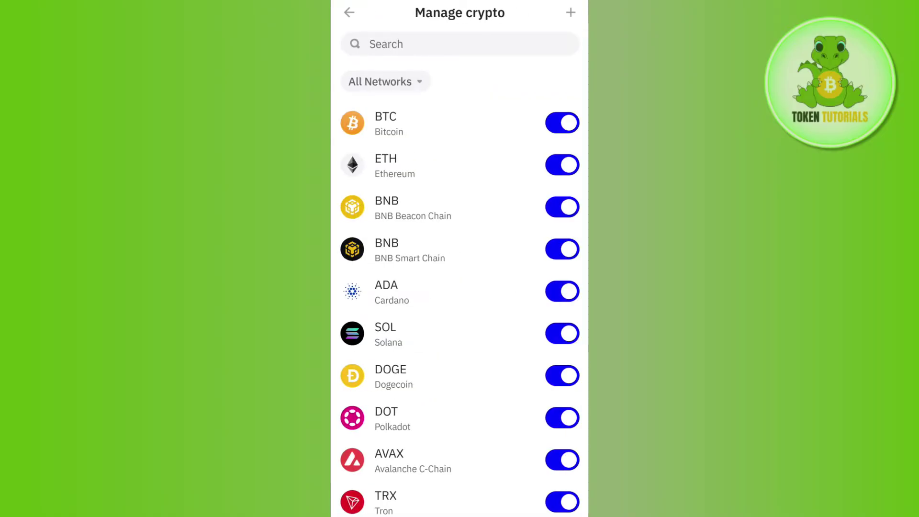
{"action": "scroll", "coordinate": [460, 308], "scroll_direction": "down", "scroll_amount": 2}
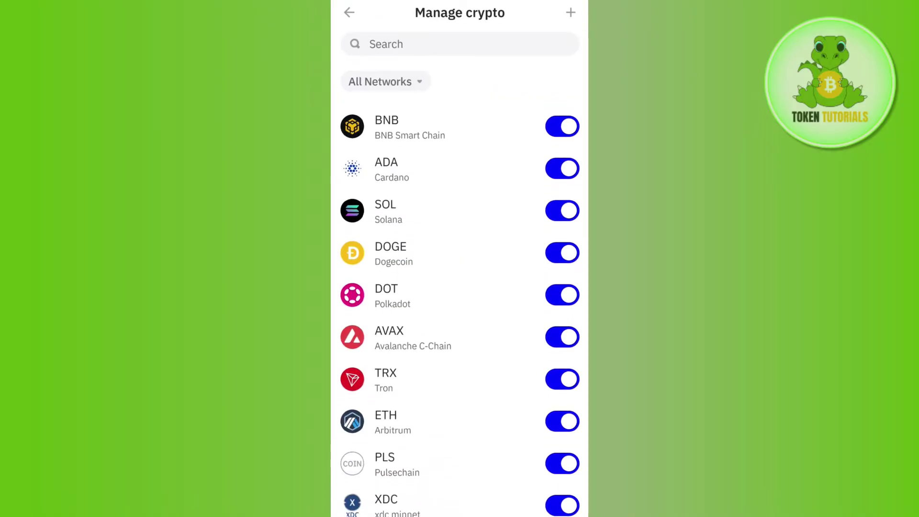
{"action": "scroll", "coordinate": [460, 309], "scroll_direction": "down", "scroll_amount": 8}
{"action": "scroll", "coordinate": [460, 308], "scroll_direction": "down", "scroll_amount": 6}
{"action": "scroll", "coordinate": [459, 308], "scroll_direction": "down", "scroll_amount": 2}
{"action": "scroll", "coordinate": [459, 309], "scroll_direction": "down", "scroll_amount": 5}
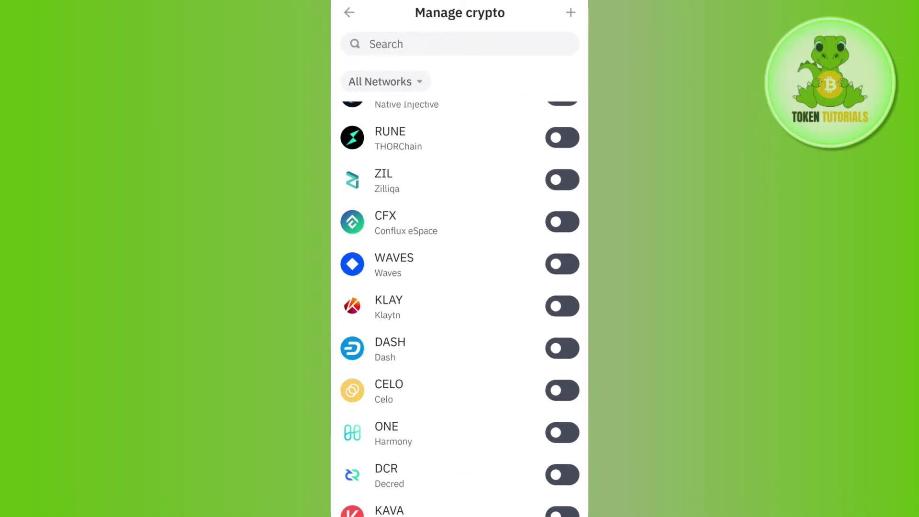
{"action": "scroll", "coordinate": [460, 309], "scroll_direction": "up", "scroll_amount": 5}
{"action": "scroll", "coordinate": [460, 308], "scroll_direction": "up", "scroll_amount": 8}
{"action": "scroll", "coordinate": [460, 309], "scroll_direction": "up", "scroll_amount": 5}
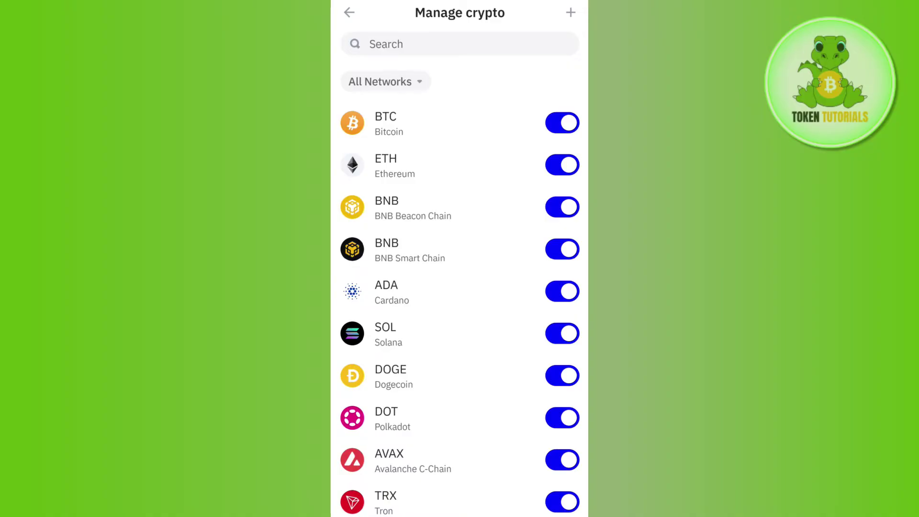
Review the Import crypto form's Network/Token tabs and network picker, keeping Ethereum selected
{"action": "left_click", "coordinate": [570, 12]}
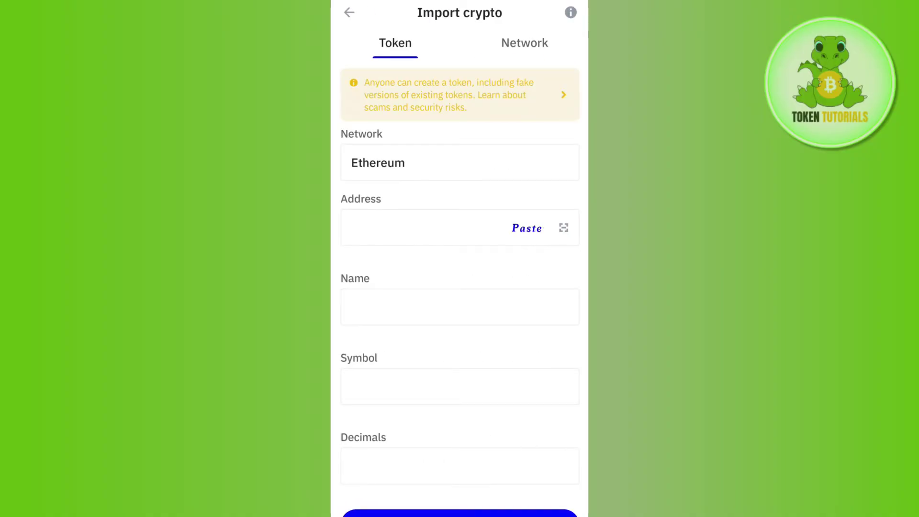
{"action": "scroll", "coordinate": [460, 287], "scroll_direction": "down", "scroll_amount": 1}
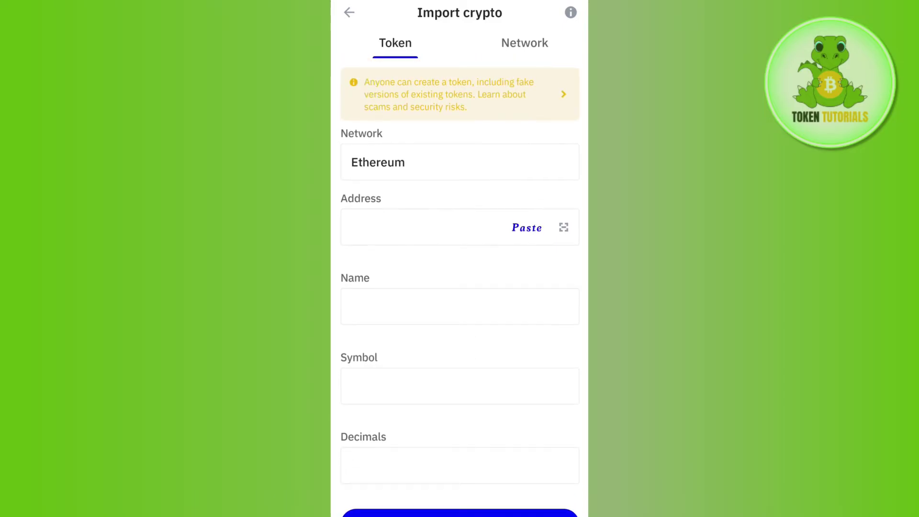
{"action": "scroll", "coordinate": [460, 287], "scroll_direction": "down", "scroll_amount": 1}
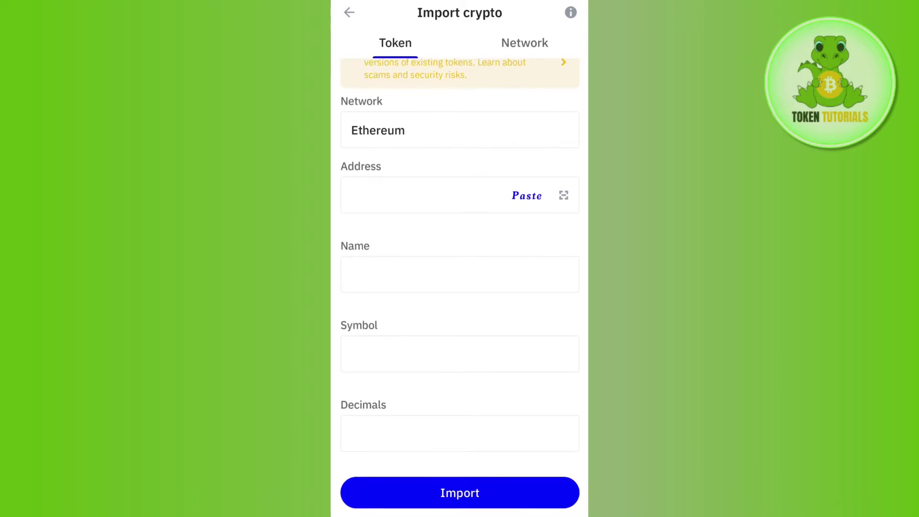
{"action": "left_click", "coordinate": [523, 42]}
{"action": "left_click", "coordinate": [394, 43]}
{"action": "left_click", "coordinate": [459, 130]}
{"action": "left_click", "coordinate": [395, 125]}
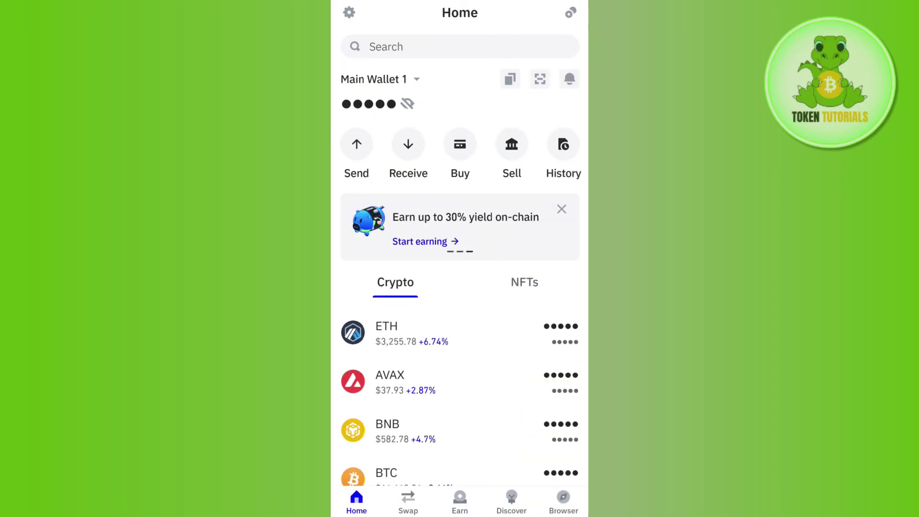
{"action": "scroll", "coordinate": [459, 273], "scroll_direction": "down", "scroll_amount": 10}
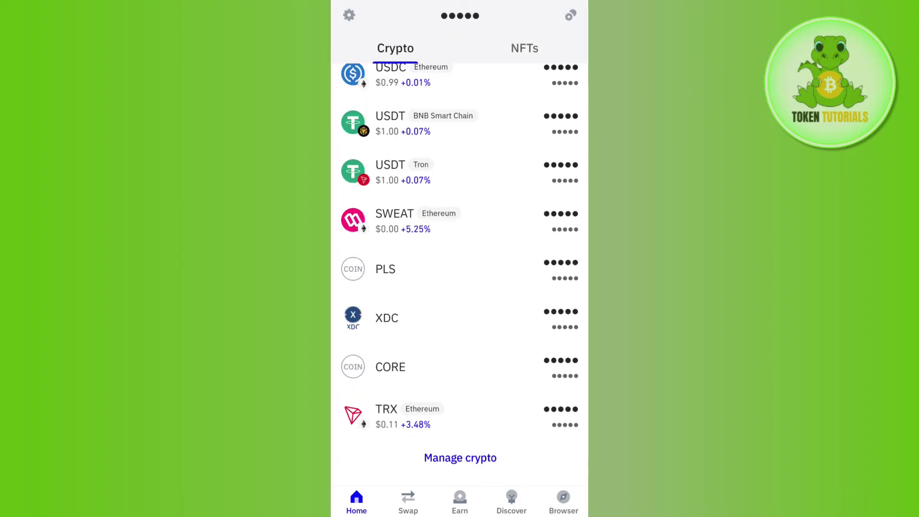
{"action": "left_click", "coordinate": [459, 366]}
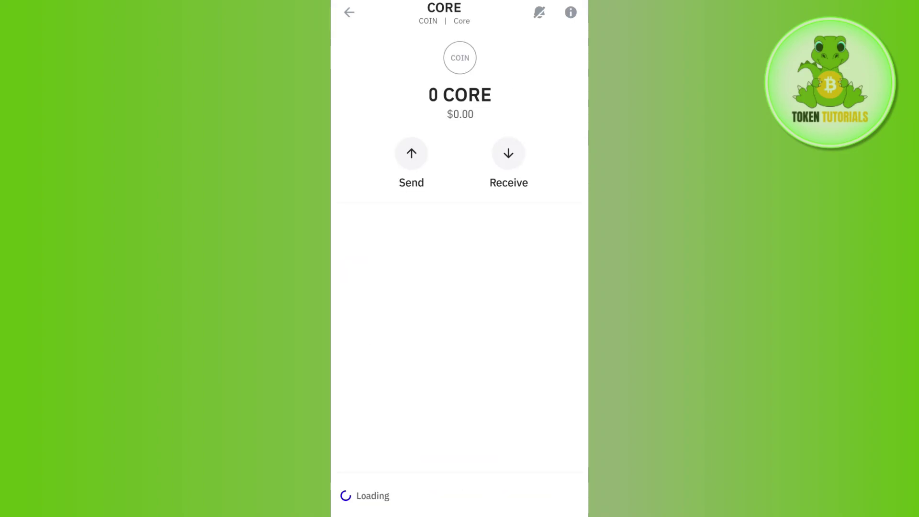